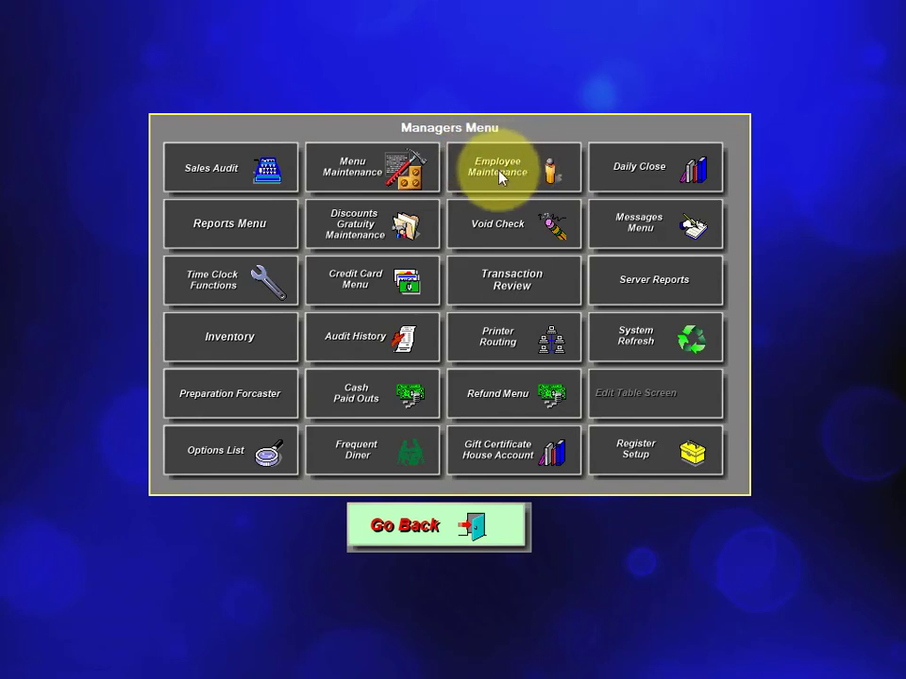
Open the employee maintenance form and enter the new employee's last name, first name and employee ID.
{"action": "left_click", "coordinate": [508, 174]}
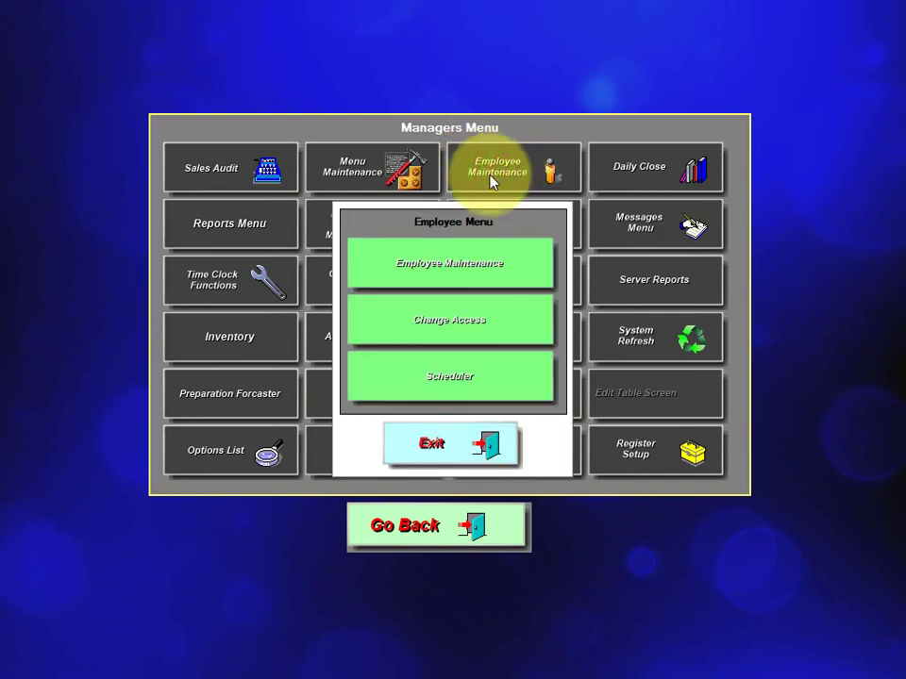
{"action": "left_click", "coordinate": [457, 267]}
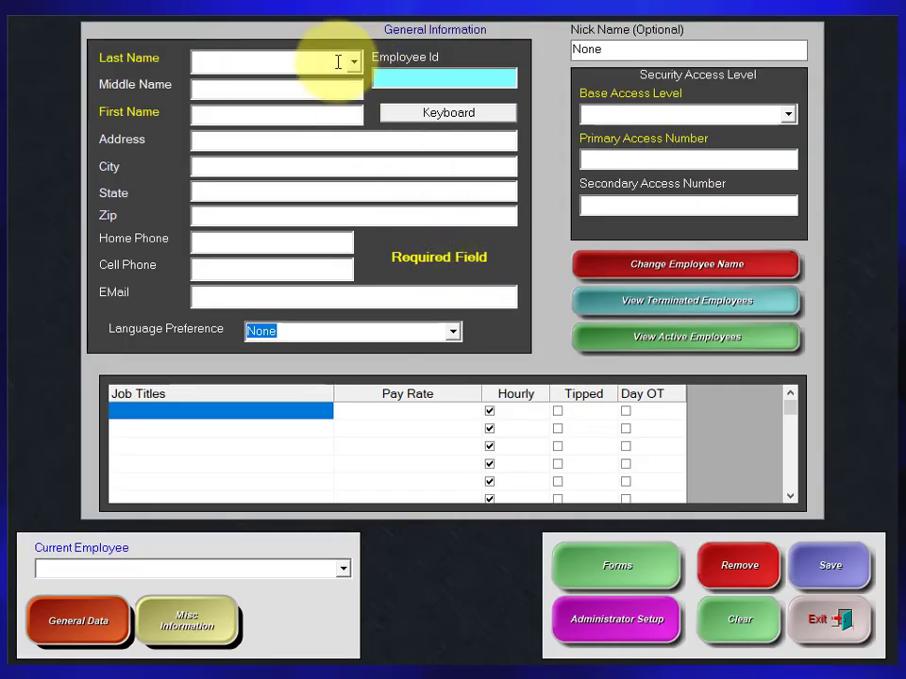
{"action": "left_click", "coordinate": [278, 62]}
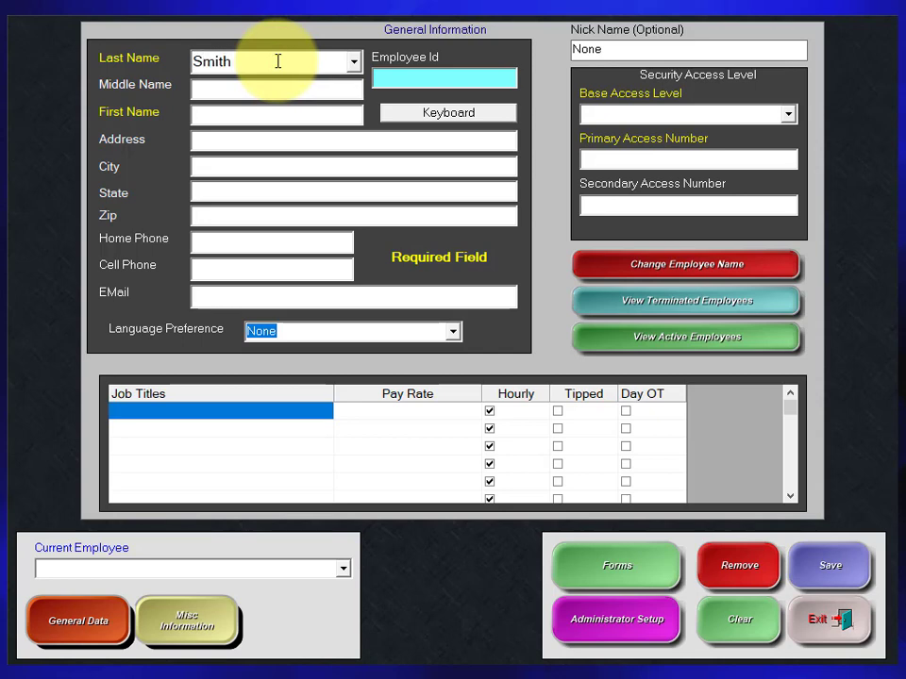
{"action": "left_click", "coordinate": [244, 114]}
{"action": "type", "text": "Joeh"}
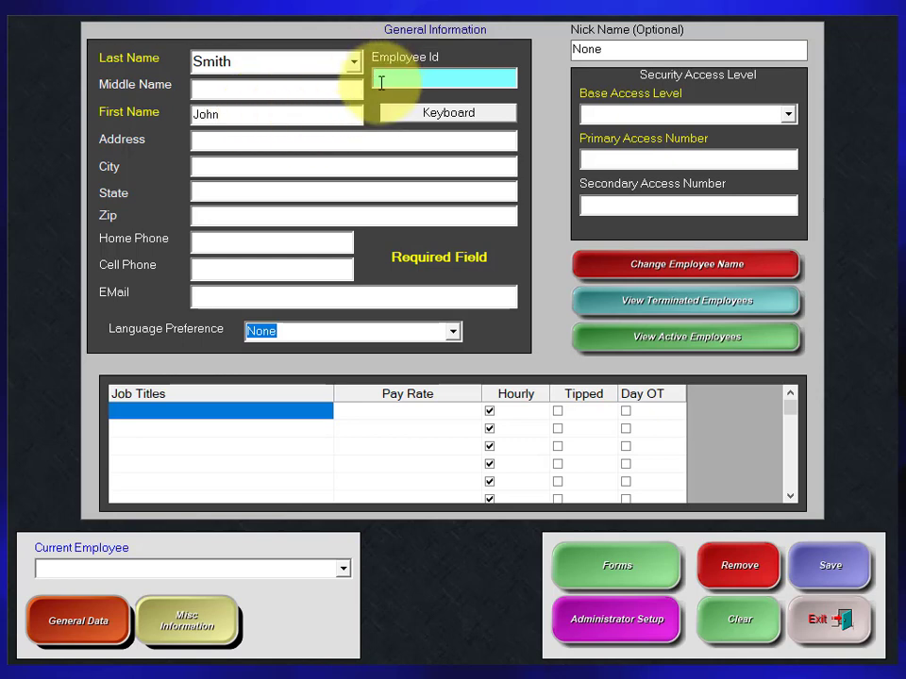
{"action": "left_click", "coordinate": [399, 80]}
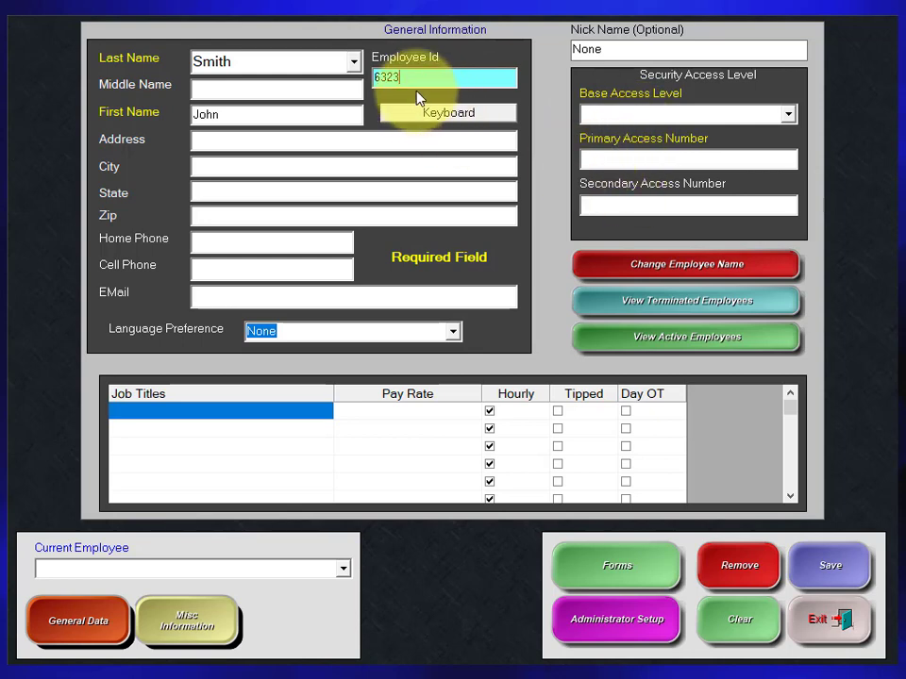
Enter the employee's primary access number and set the base access level to Server.
{"action": "left_click", "coordinate": [603, 152]}
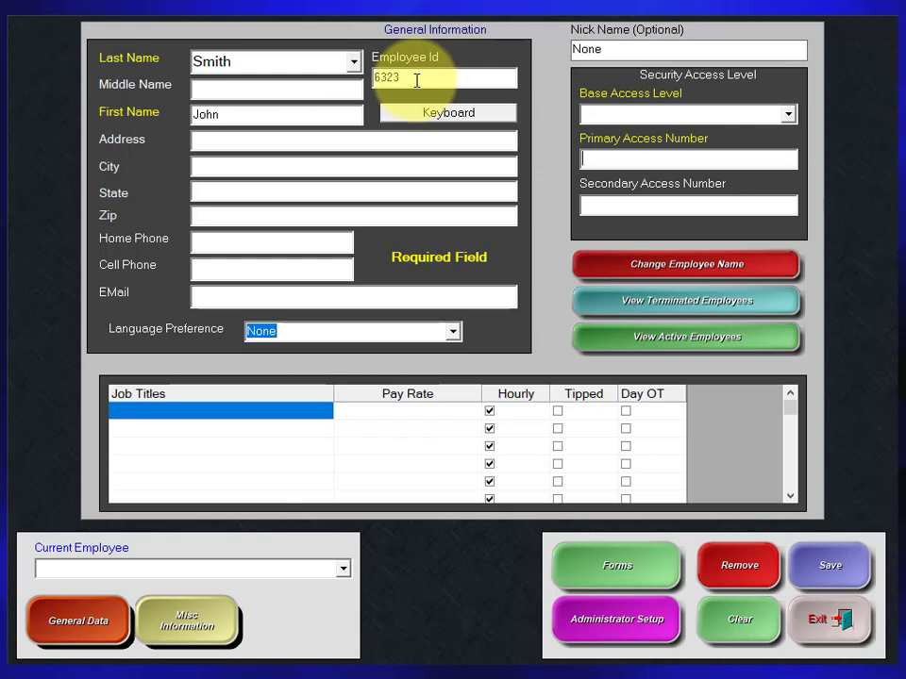
{"action": "left_click", "coordinate": [590, 159]}
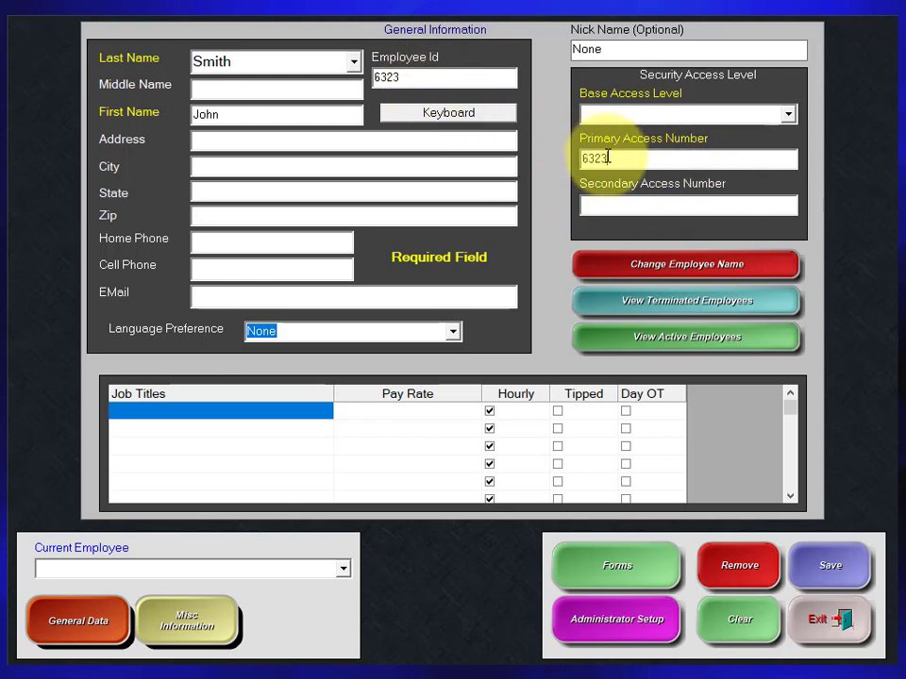
{"action": "left_click", "coordinate": [791, 114]}
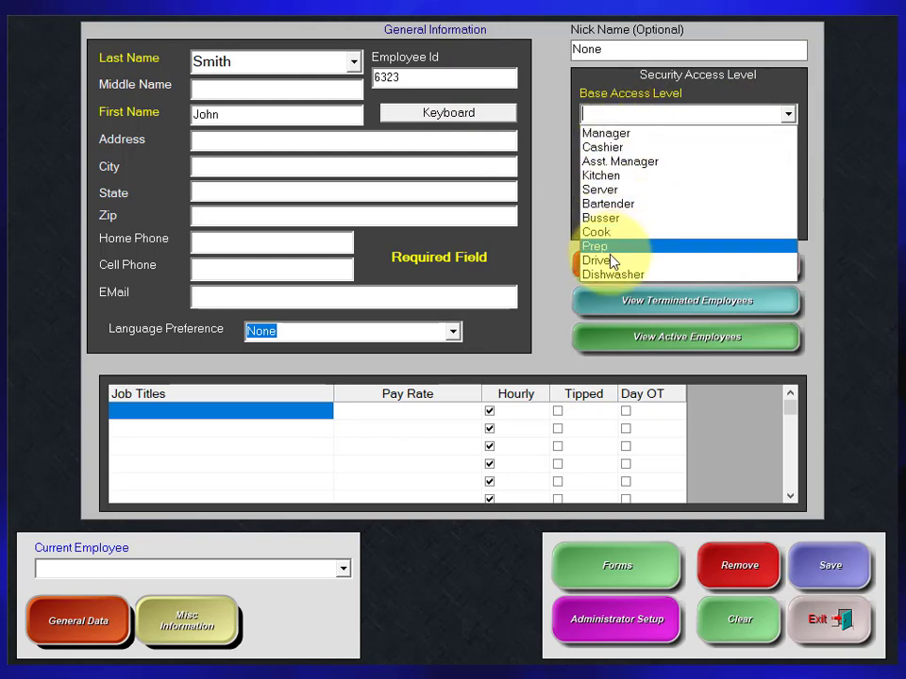
{"action": "left_click", "coordinate": [613, 204]}
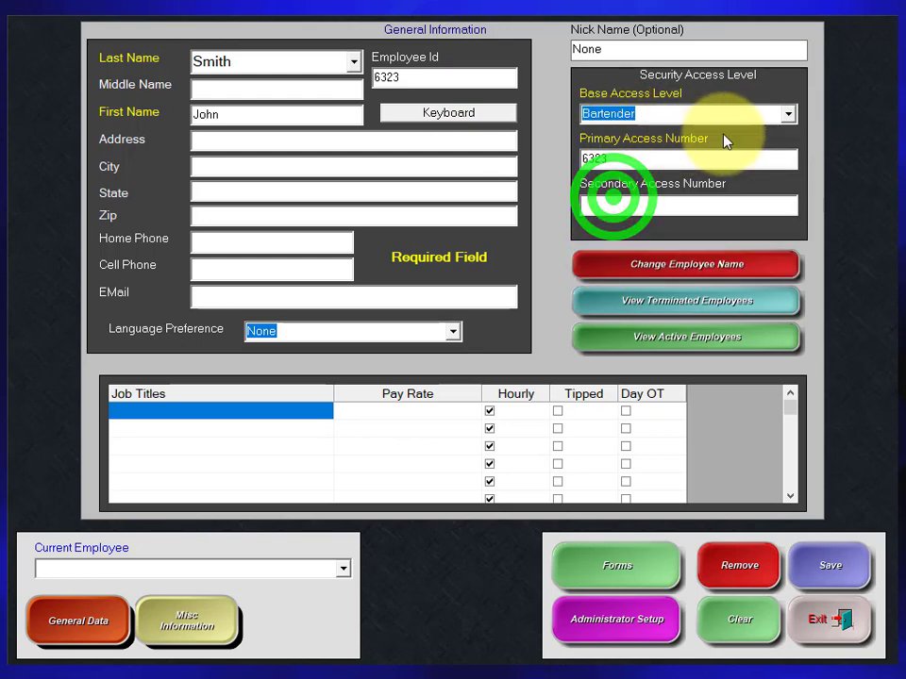
{"action": "left_click", "coordinate": [791, 114]}
{"action": "left_click", "coordinate": [625, 186]}
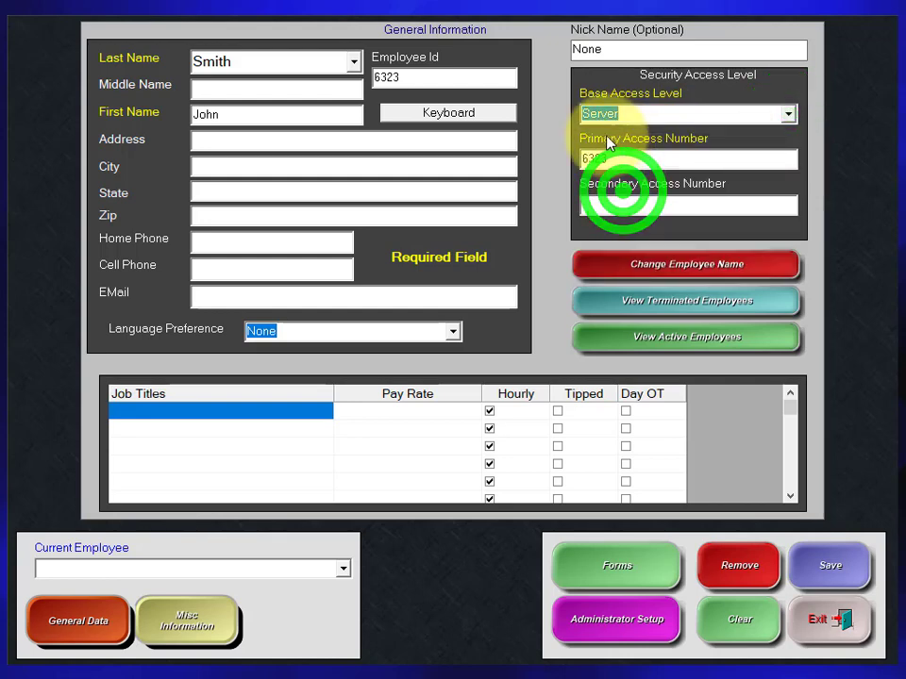
{"action": "left_click", "coordinate": [587, 201]}
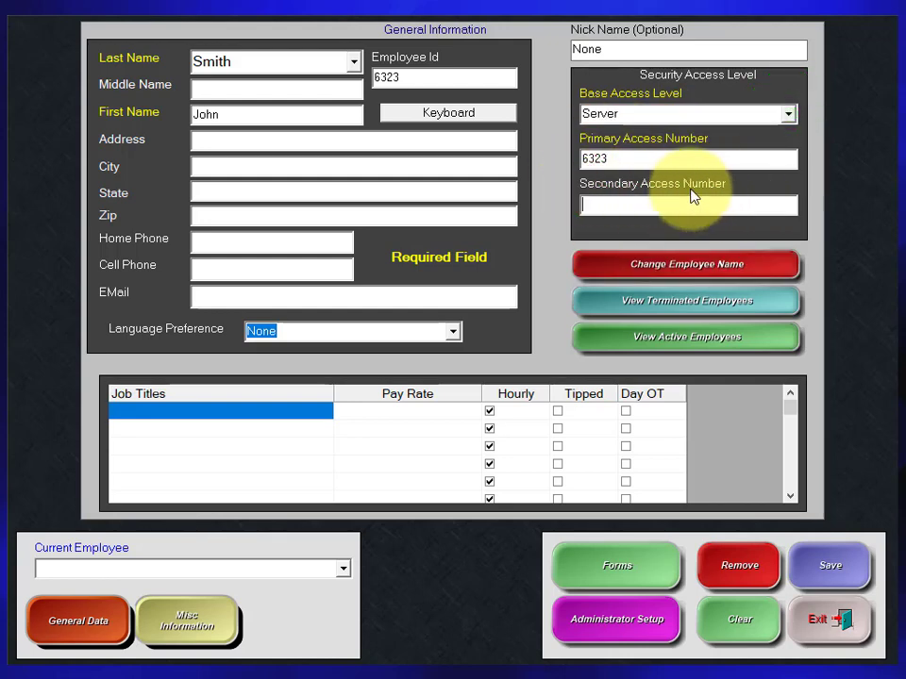
{"action": "left_click", "coordinate": [641, 202]}
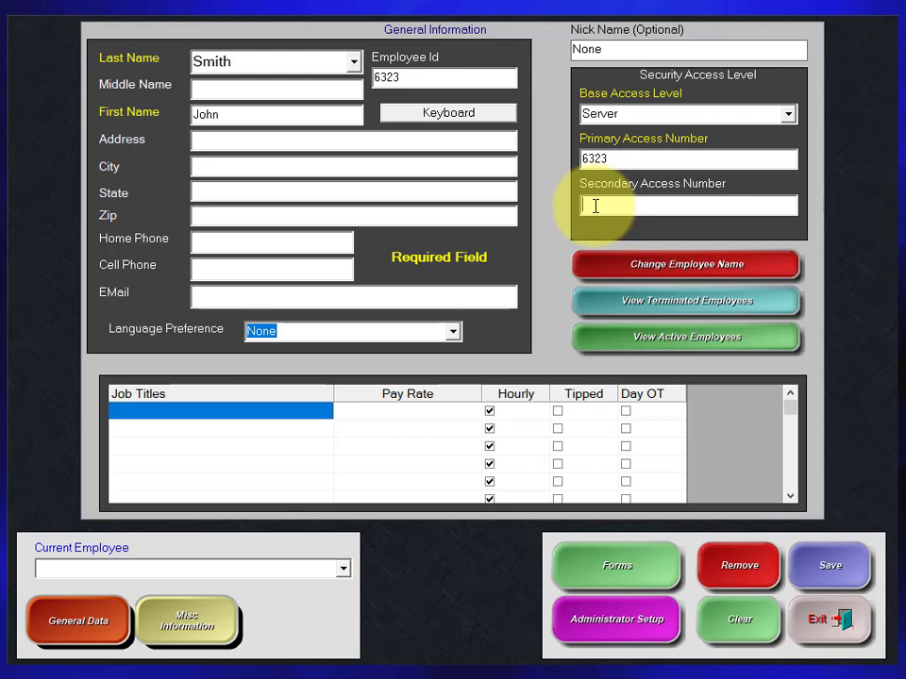
{"action": "left_click", "coordinate": [595, 205]}
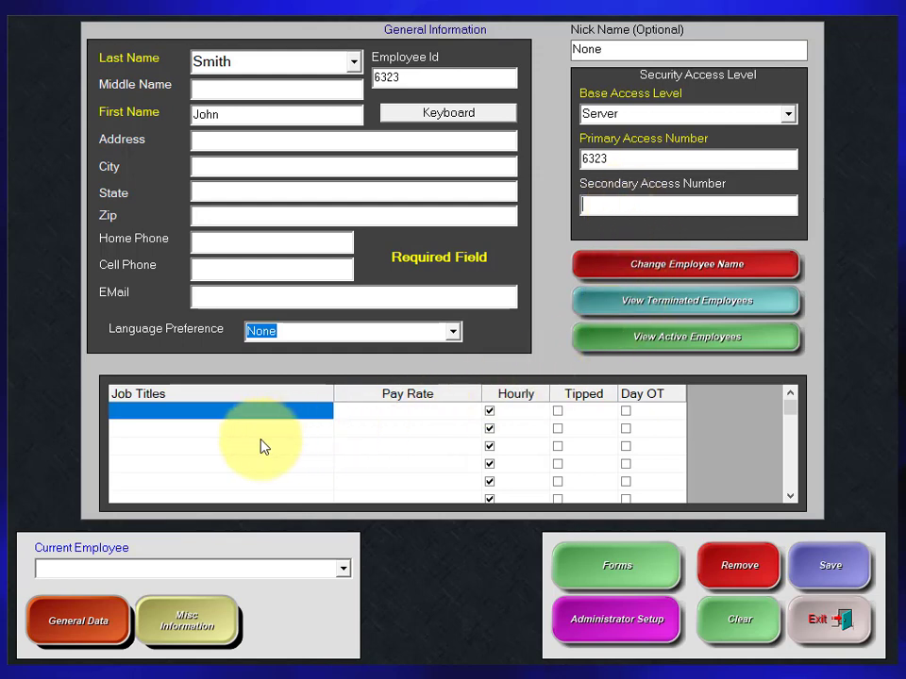
Add the Server job title with a pay rate of 10.00 and enable Tipped and Day OT for it.
{"action": "left_click", "coordinate": [261, 411]}
{"action": "left_click", "coordinate": [326, 412]}
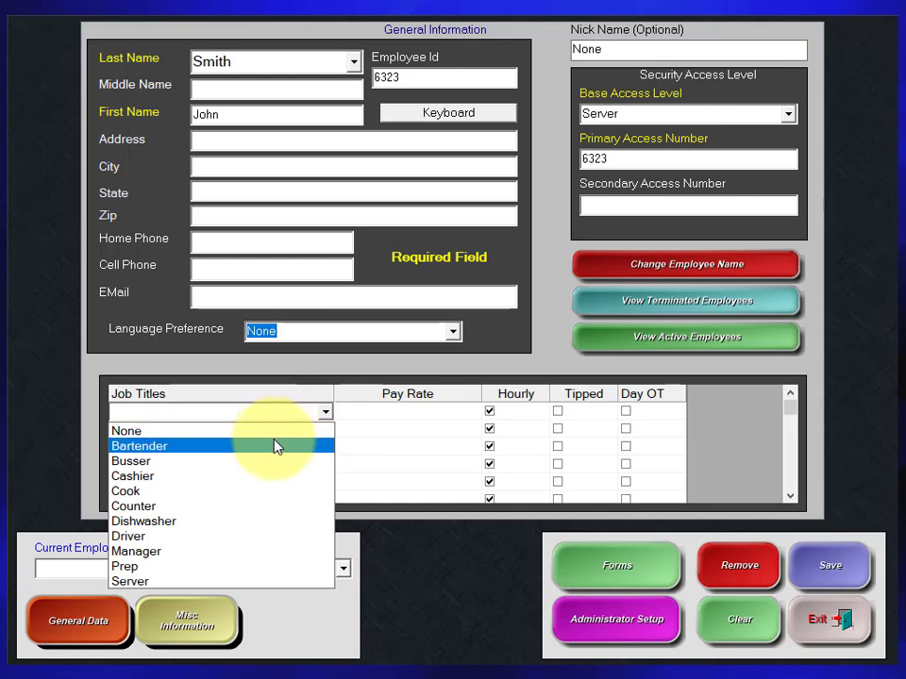
{"action": "left_click", "coordinate": [202, 580]}
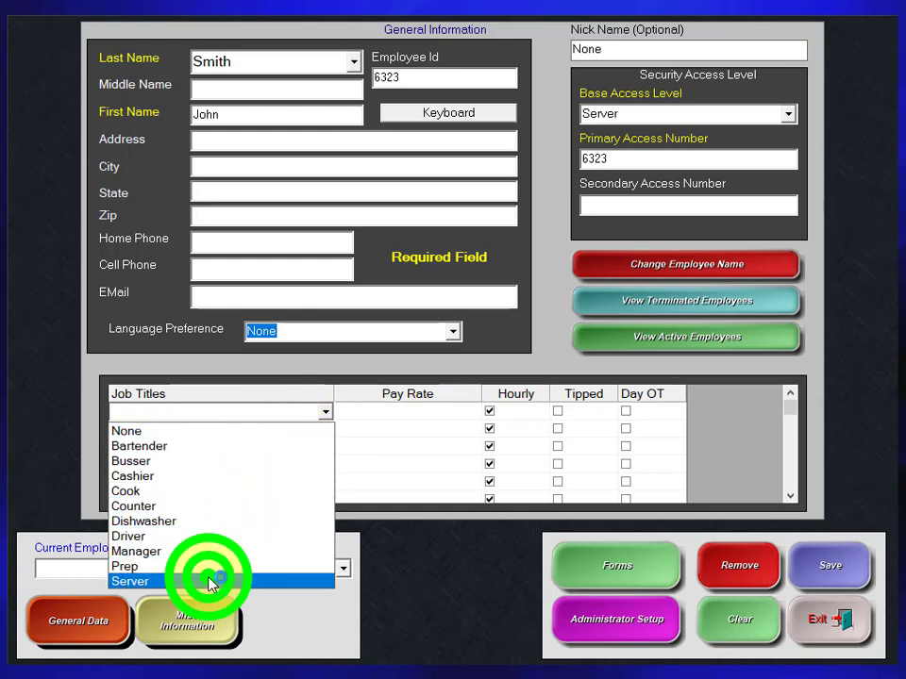
{"action": "left_click", "coordinate": [420, 419]}
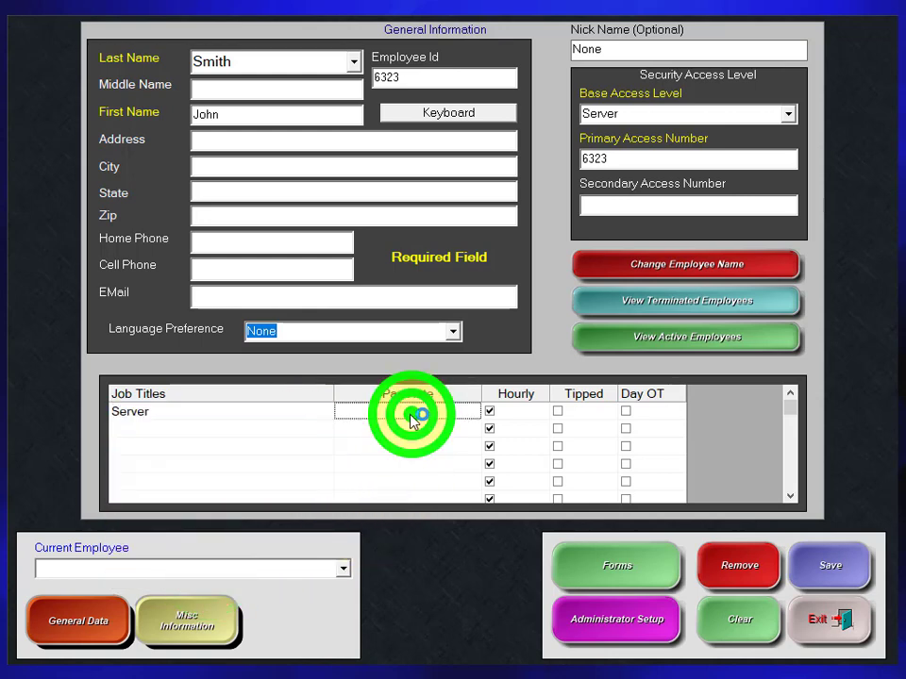
{"action": "left_click", "coordinate": [421, 419]}
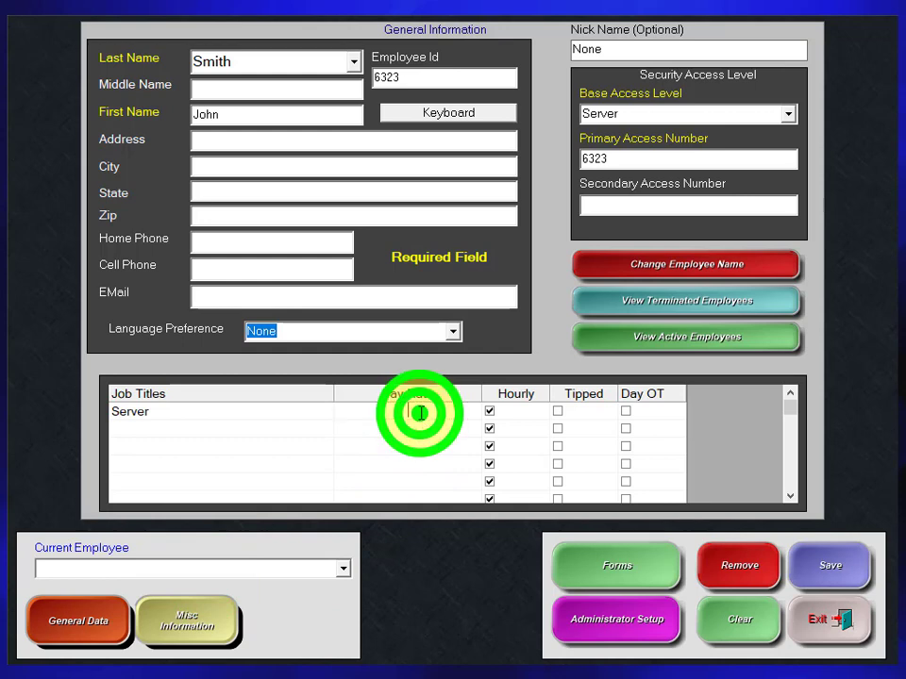
{"action": "type", "text": "10"}
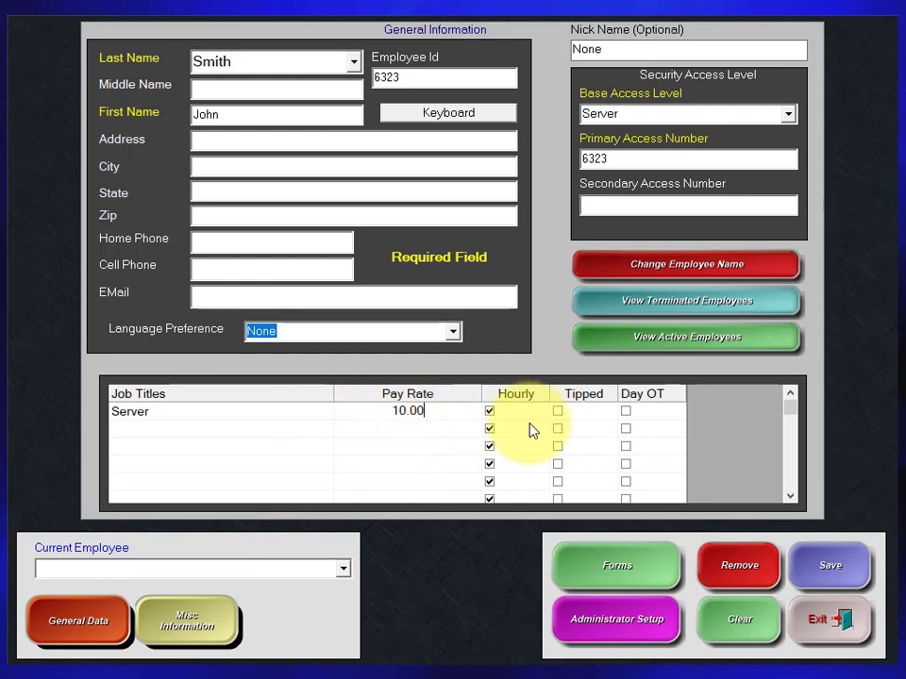
{"action": "left_click", "coordinate": [558, 411]}
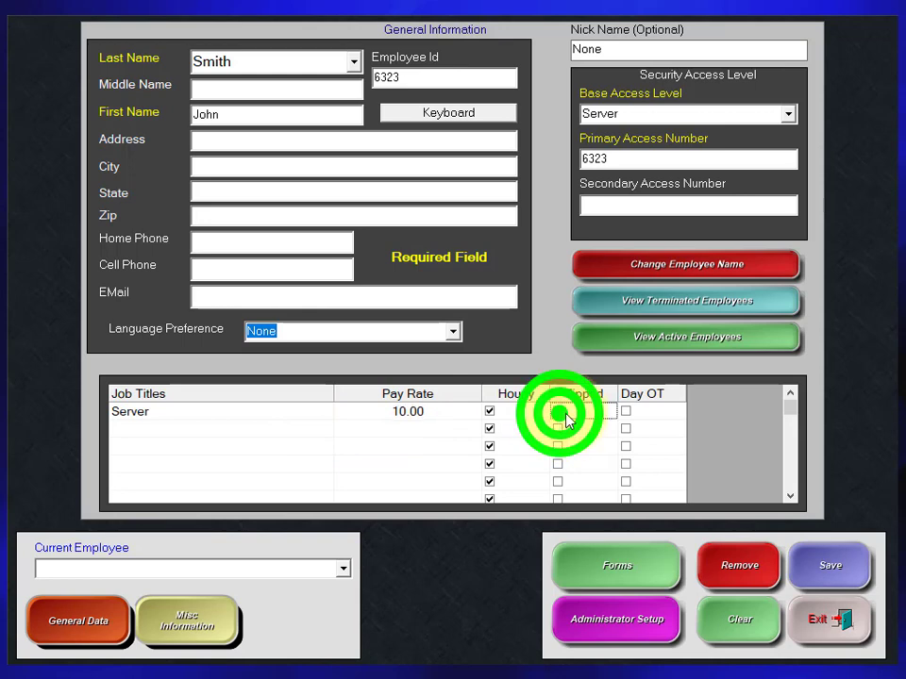
{"action": "left_click", "coordinate": [628, 417]}
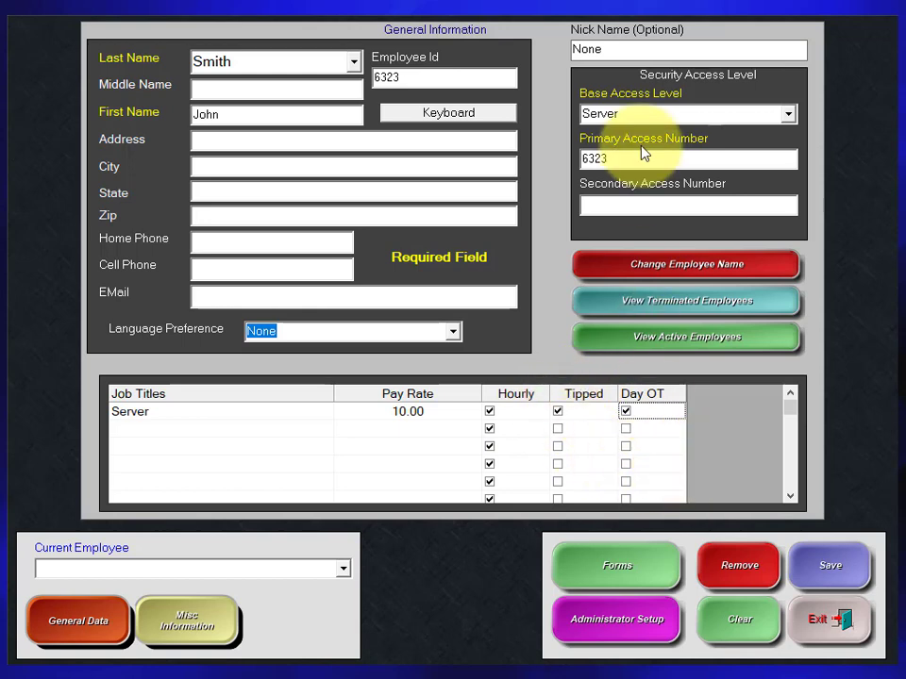
Replace the default None with the employee's nickname and save the new employee record.
{"action": "left_click", "coordinate": [582, 49]}
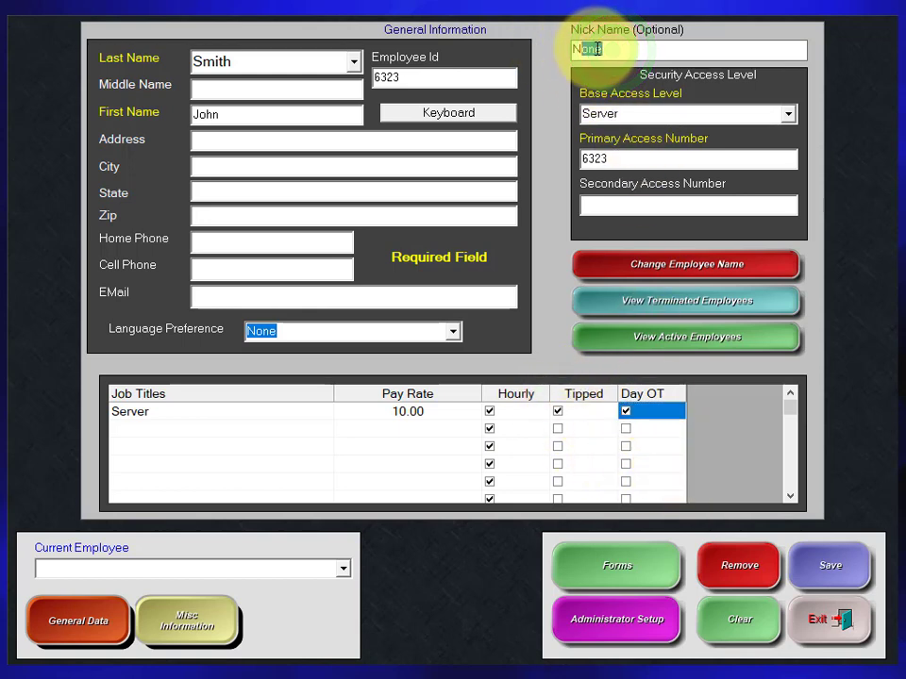
{"action": "left_click", "coordinate": [616, 48]}
{"action": "left_click_drag", "start_coordinate": [627, 48], "coordinate": [556, 40]}
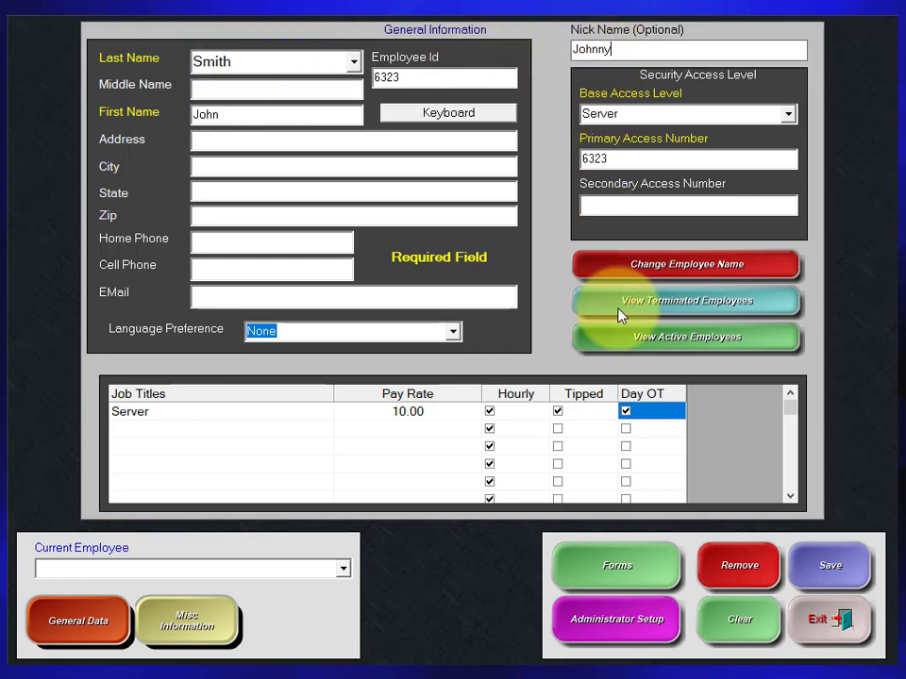
{"action": "left_click", "coordinate": [847, 571]}
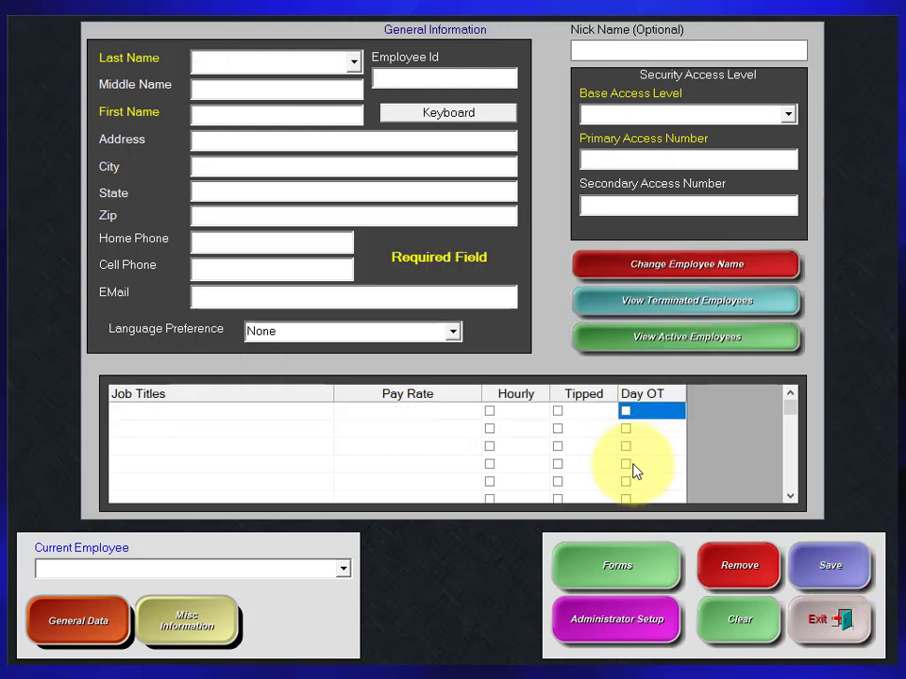
Look up the newly saved employee by last name and view the other two employees' records through the current employee selection.
{"action": "left_click", "coordinate": [354, 62]}
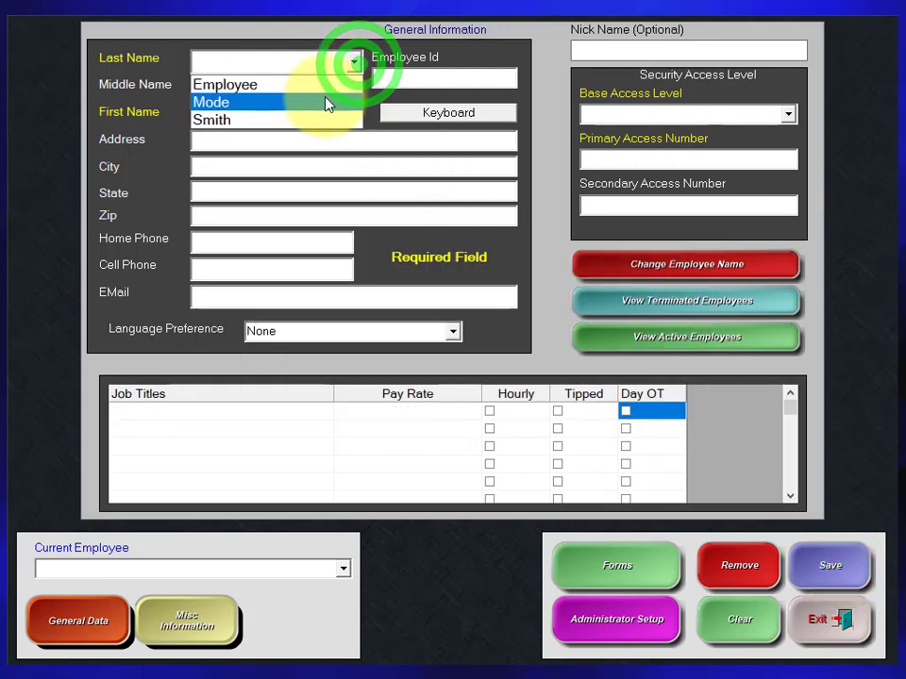
{"action": "left_click", "coordinate": [319, 120]}
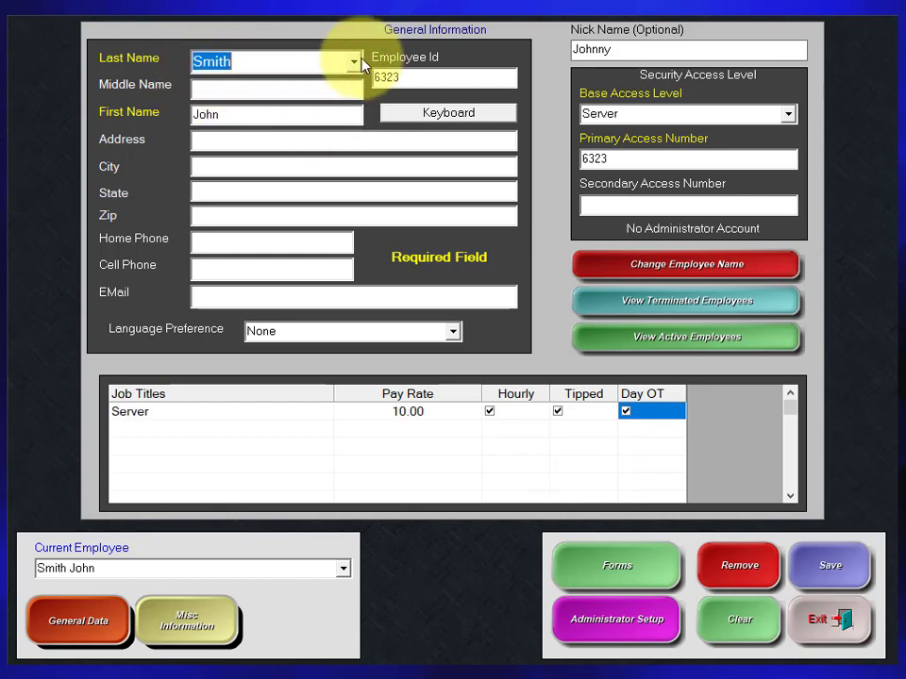
{"action": "left_click", "coordinate": [356, 62]}
{"action": "left_click", "coordinate": [321, 120]}
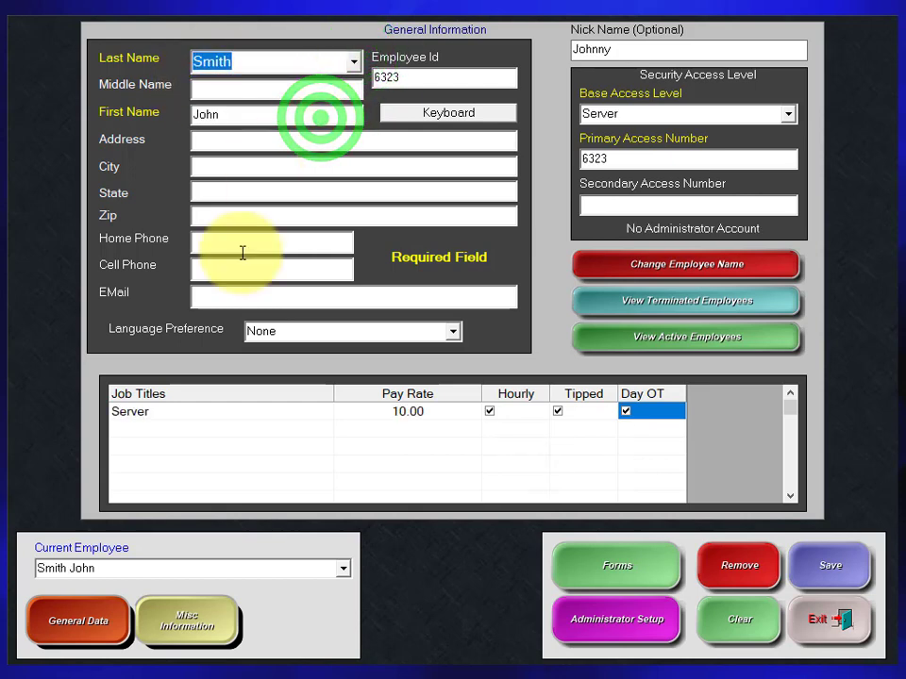
{"action": "left_click", "coordinate": [342, 568]}
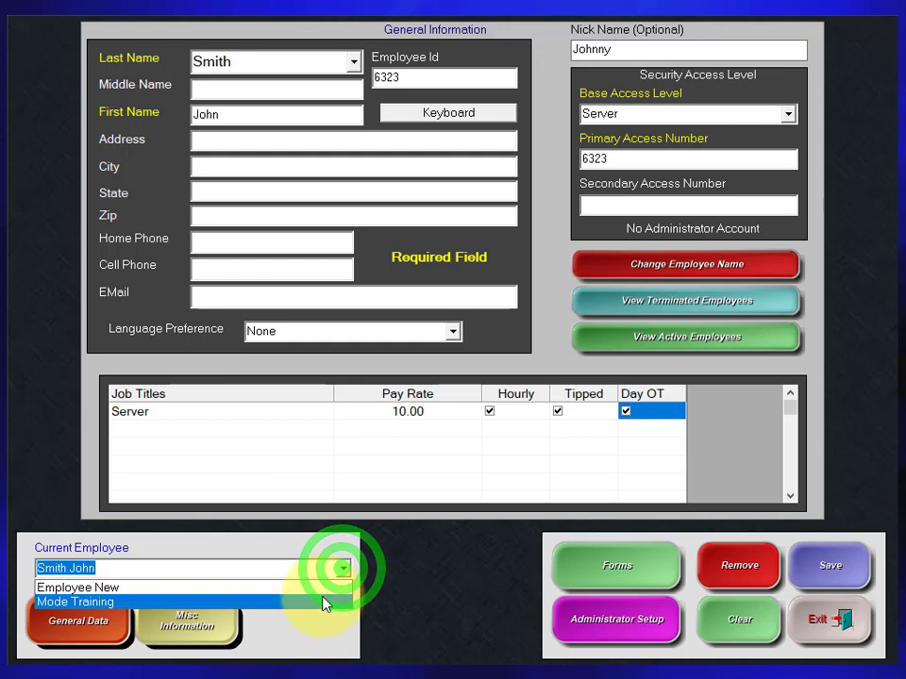
{"action": "left_click", "coordinate": [323, 602]}
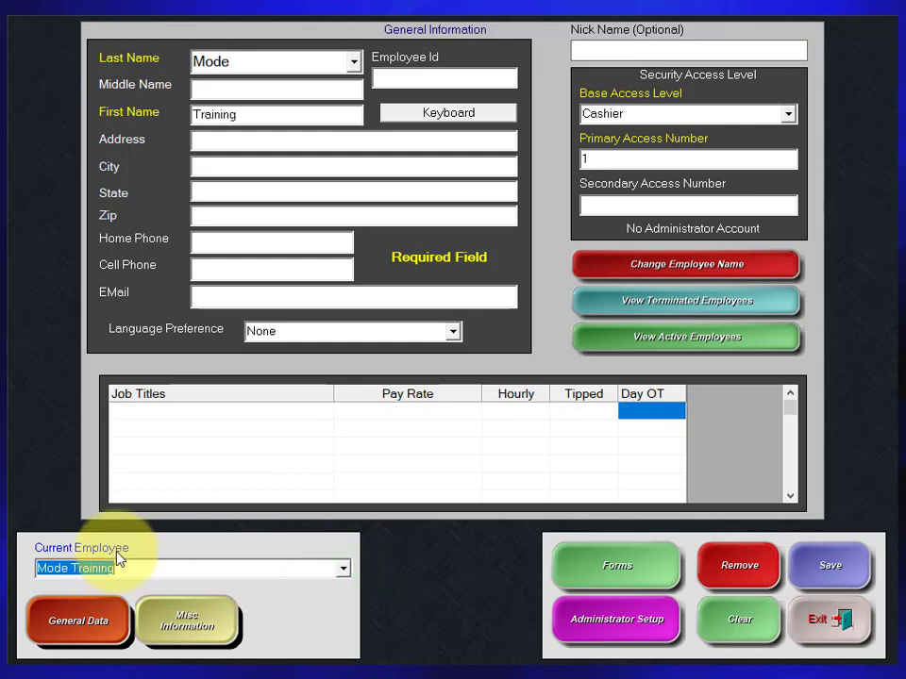
{"action": "left_click", "coordinate": [342, 568]}
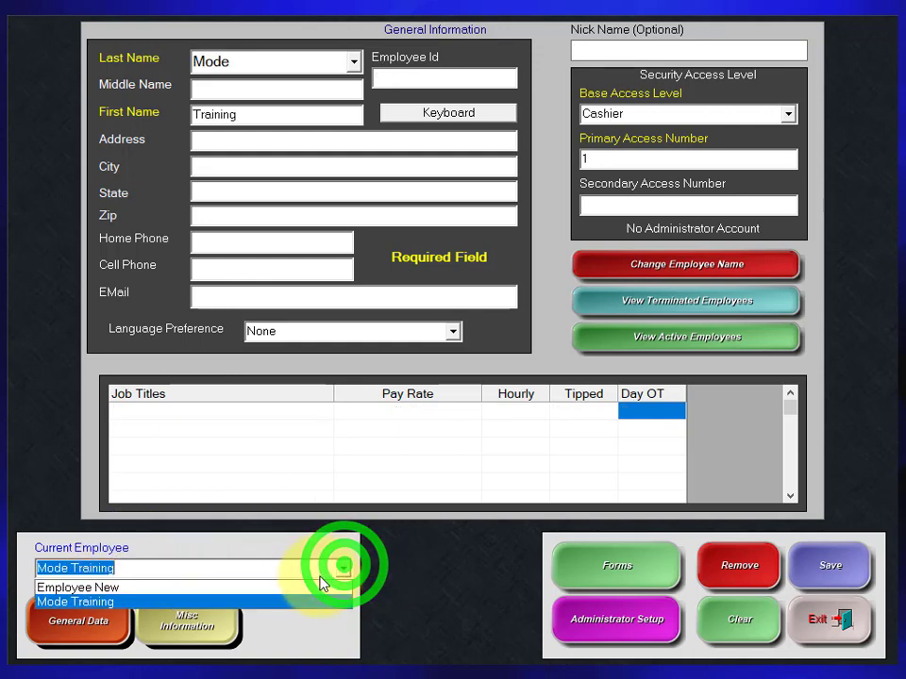
{"action": "left_click", "coordinate": [313, 587]}
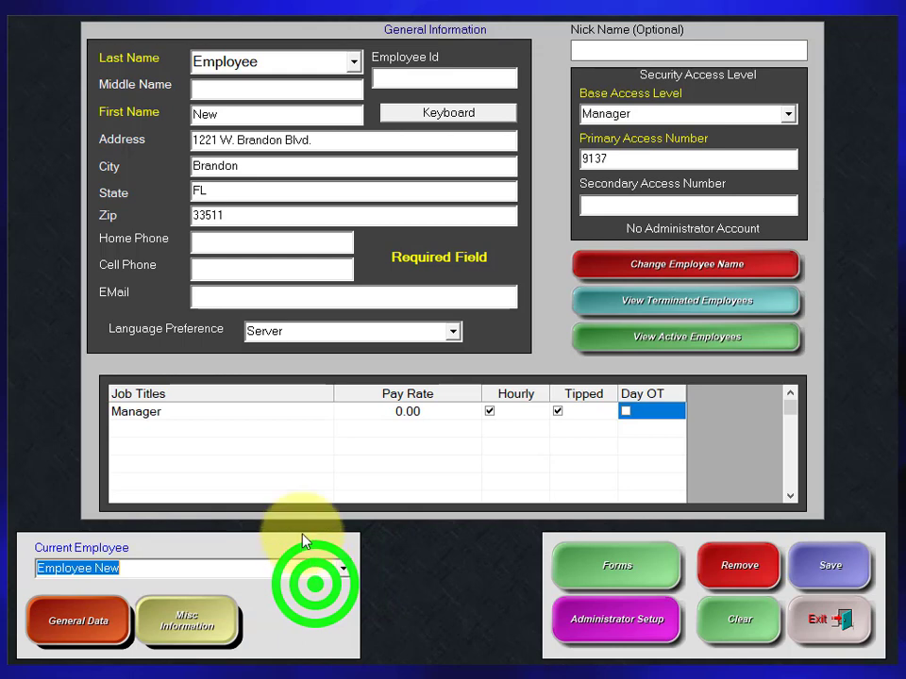
Load the new server's record by last name and change the employee's name to the new first and last name.
{"action": "left_click", "coordinate": [354, 61]}
{"action": "left_click", "coordinate": [295, 118]}
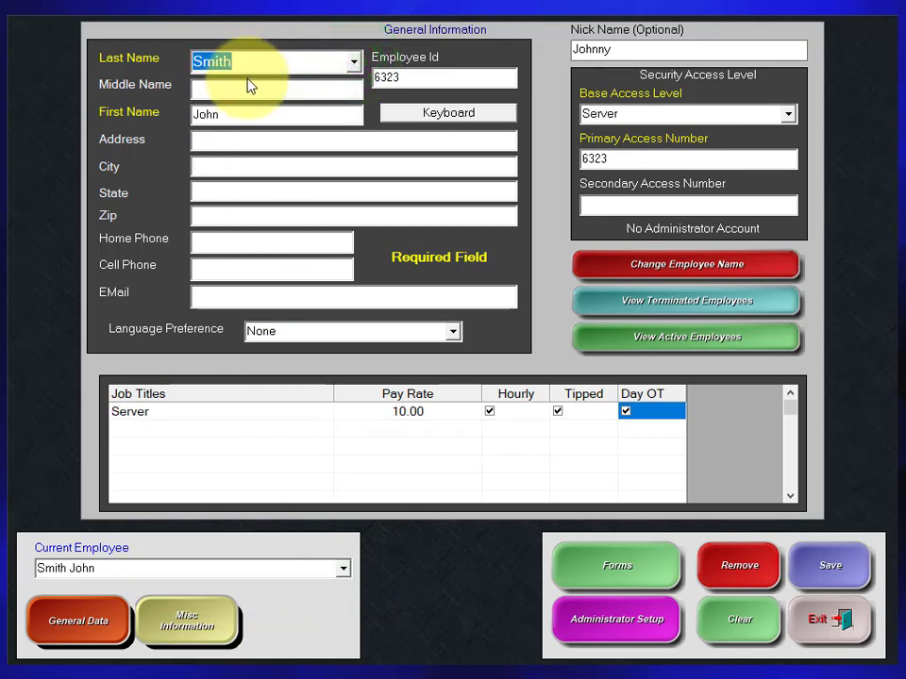
{"action": "left_click", "coordinate": [693, 267]}
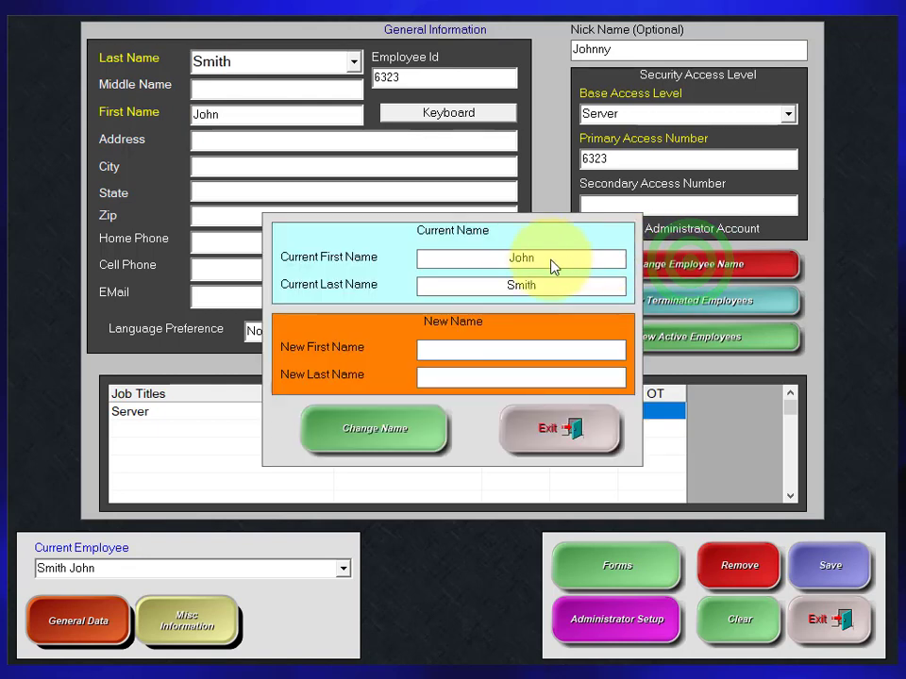
{"action": "left_click", "coordinate": [494, 350]}
{"action": "key", "text": "Caps_Lock"}
{"action": "type", "text": "ALL"}
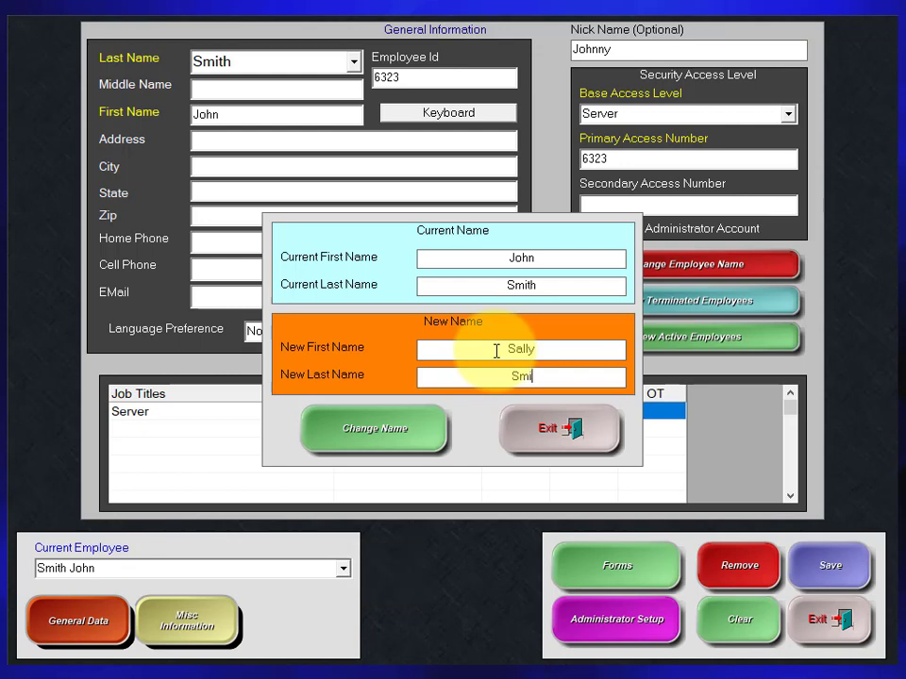
{"action": "left_click", "coordinate": [354, 429]}
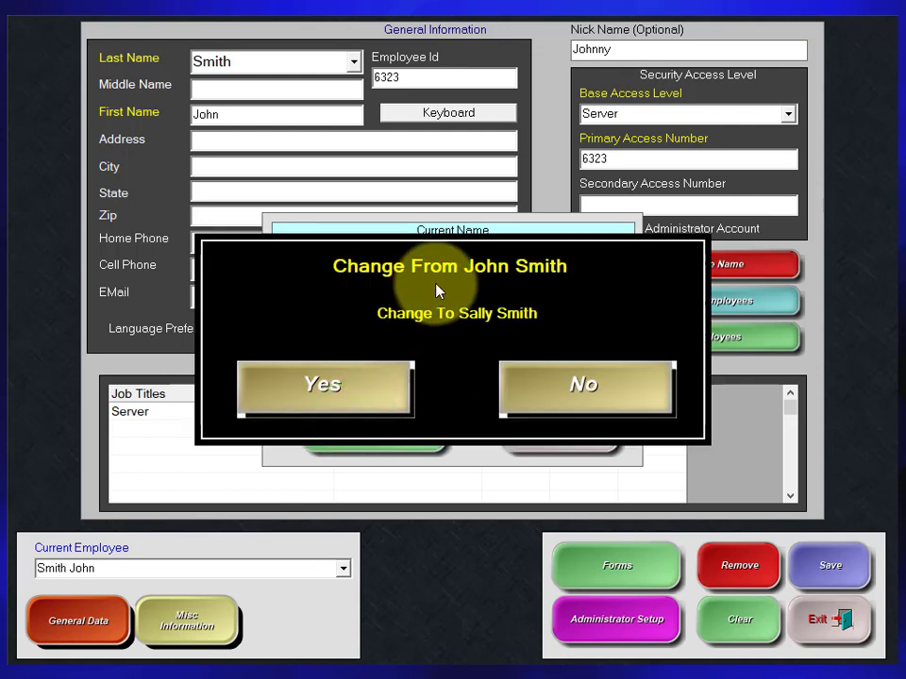
{"action": "left_click", "coordinate": [300, 376]}
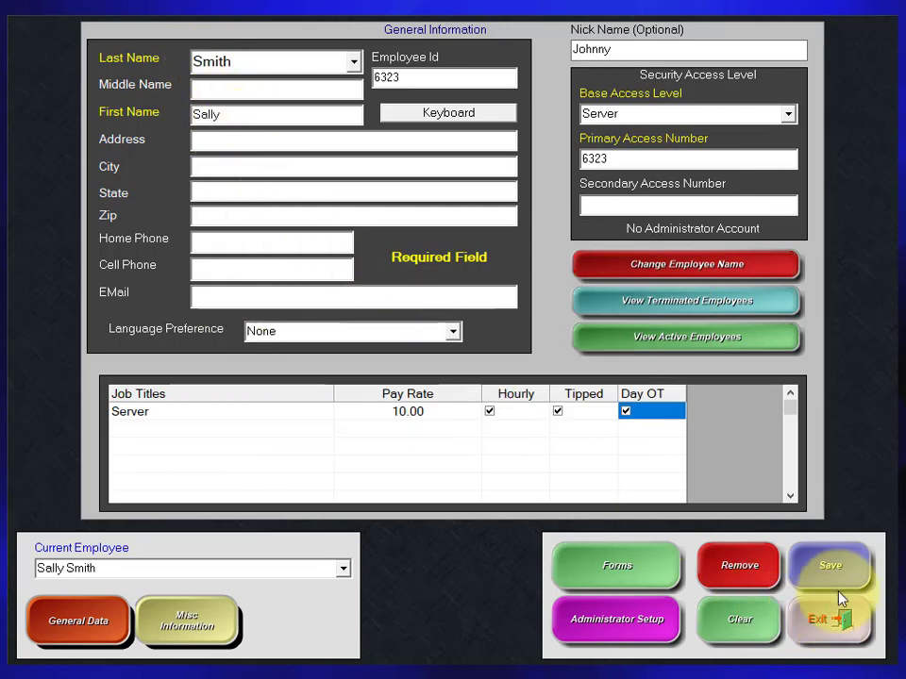
Save the renamed employee record and return to the Managers Menu.
{"action": "left_click", "coordinate": [834, 567]}
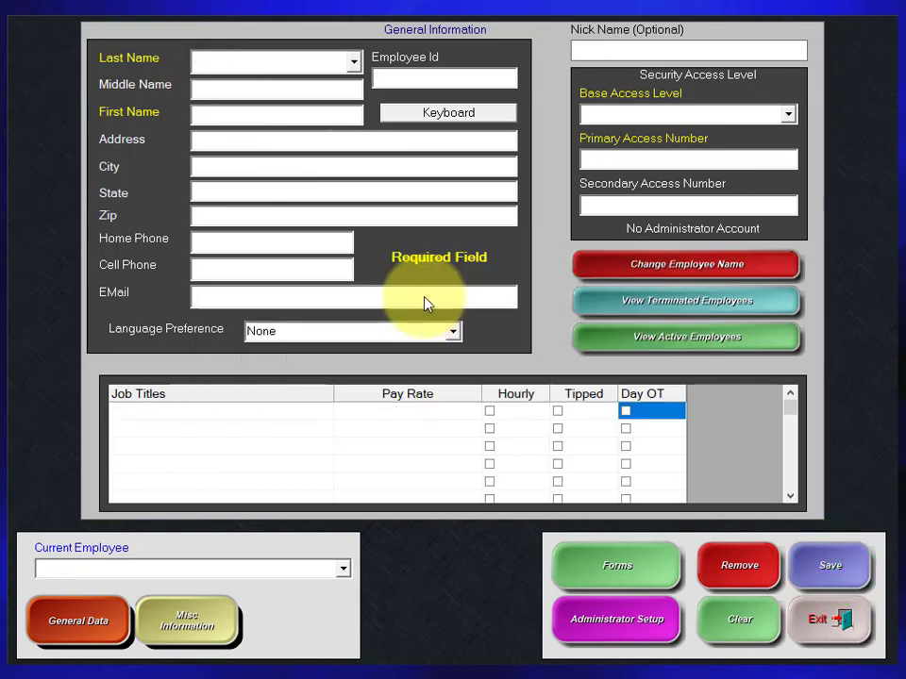
{"action": "left_click", "coordinate": [816, 625]}
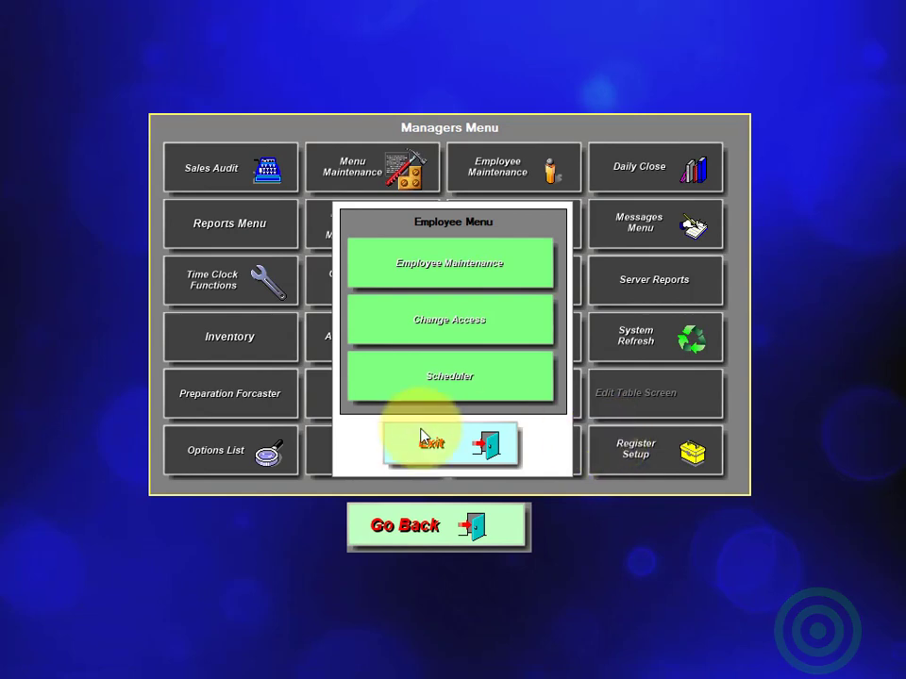
{"action": "left_click", "coordinate": [421, 437]}
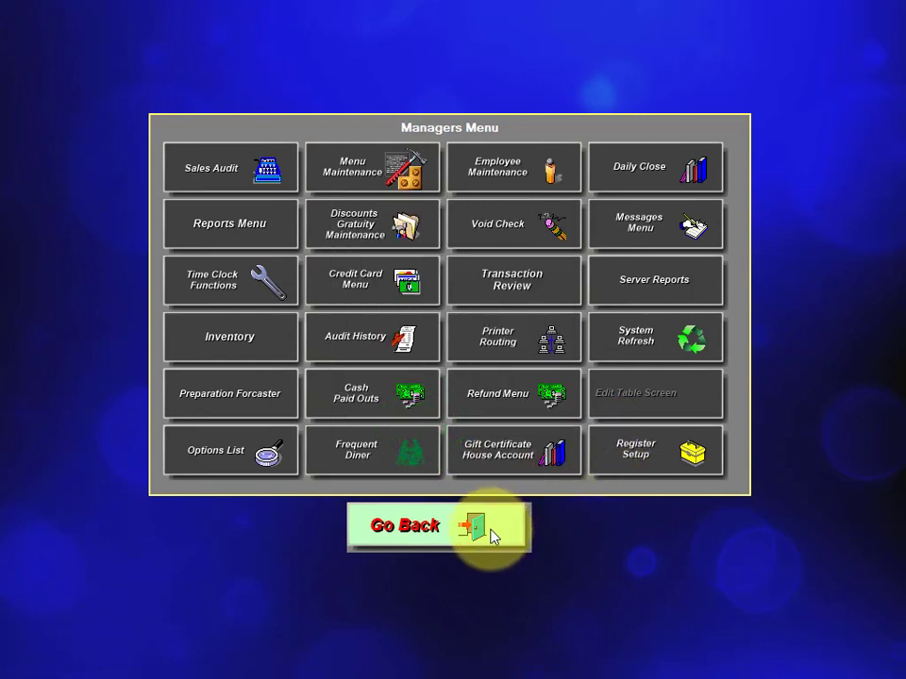